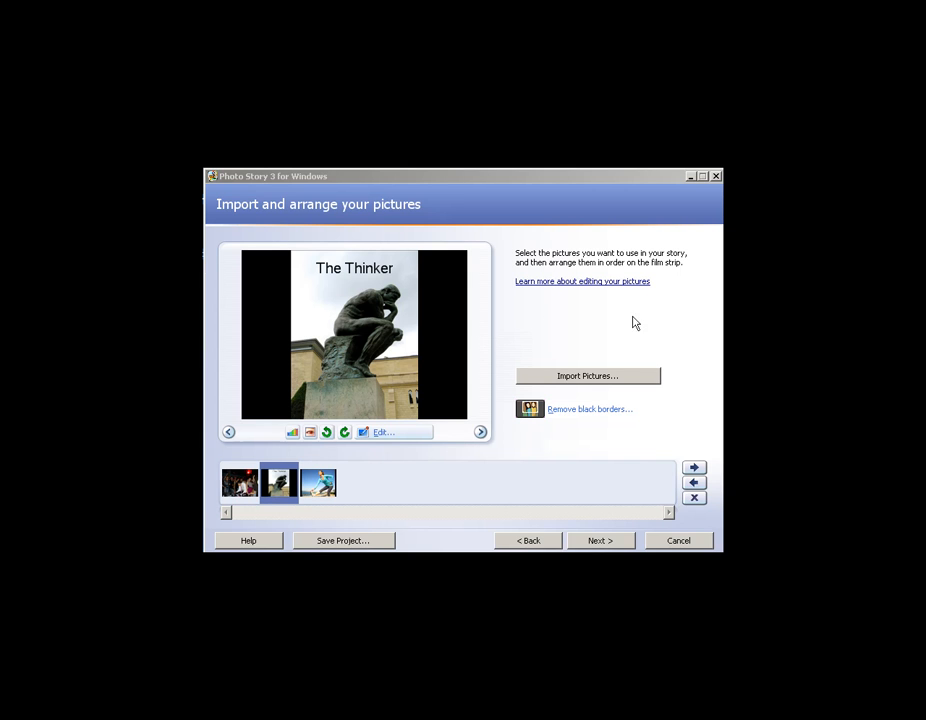
# Try removing the black borders from The Thinker picture with a crop of about 489 x 367 pixels around the title and statue, and cancel.
pyautogui.click(585, 411)
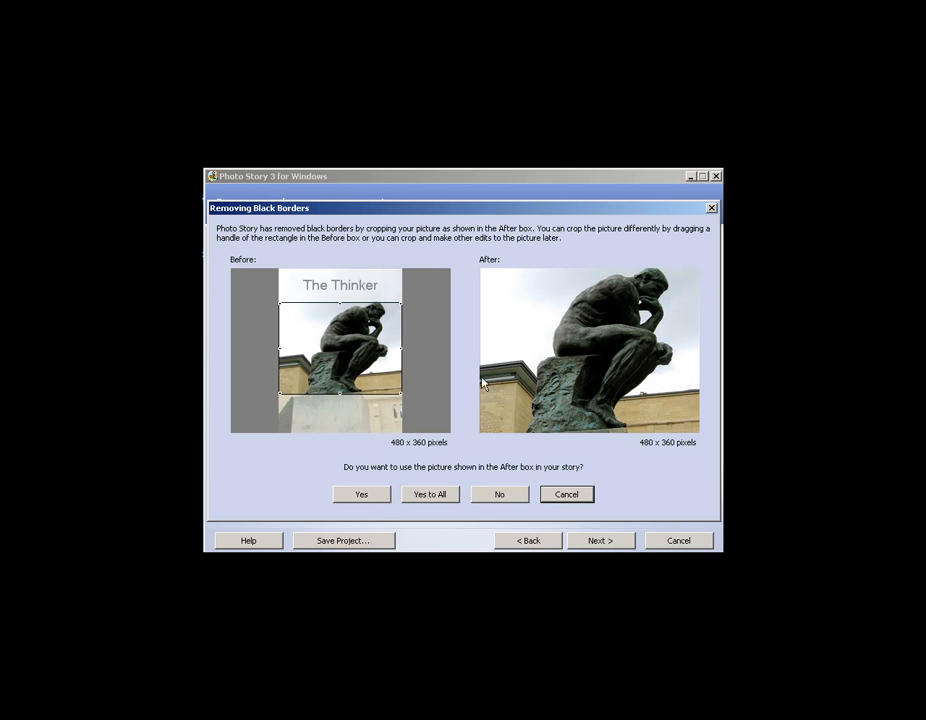
pyautogui.moveTo(350, 357)
pyautogui.mouseDown()
pyautogui.moveTo(354, 323)
pyautogui.moveTo(340, 350)
pyautogui.moveTo(346, 360)
pyautogui.mouseUp()
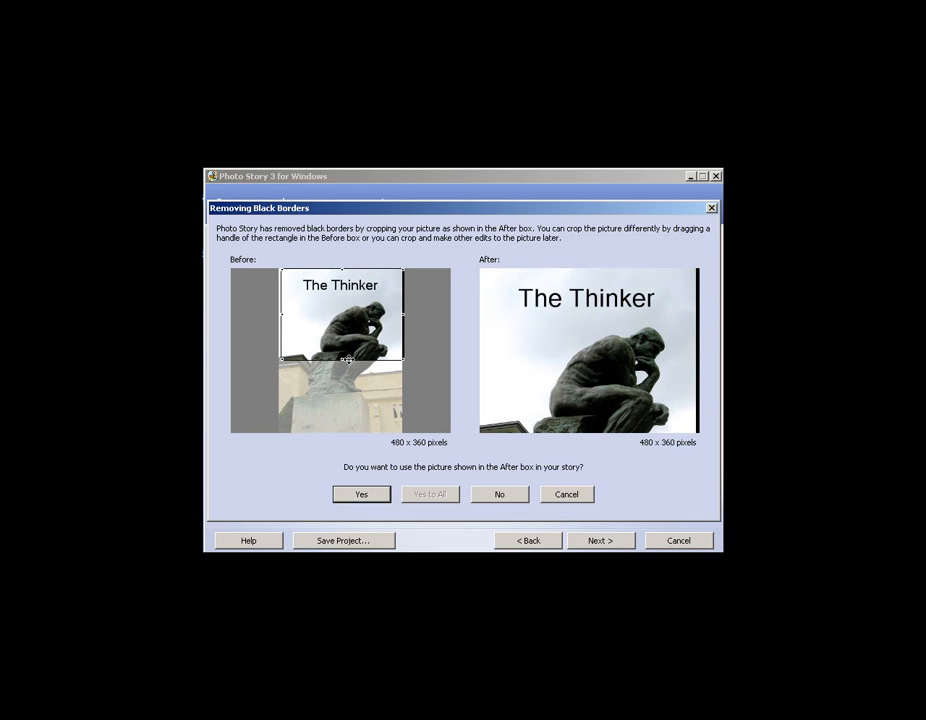
pyautogui.moveTo(403, 359)
pyautogui.mouseDown()
pyautogui.moveTo(449, 406)
pyautogui.moveTo(397, 379)
pyautogui.mouseUp()
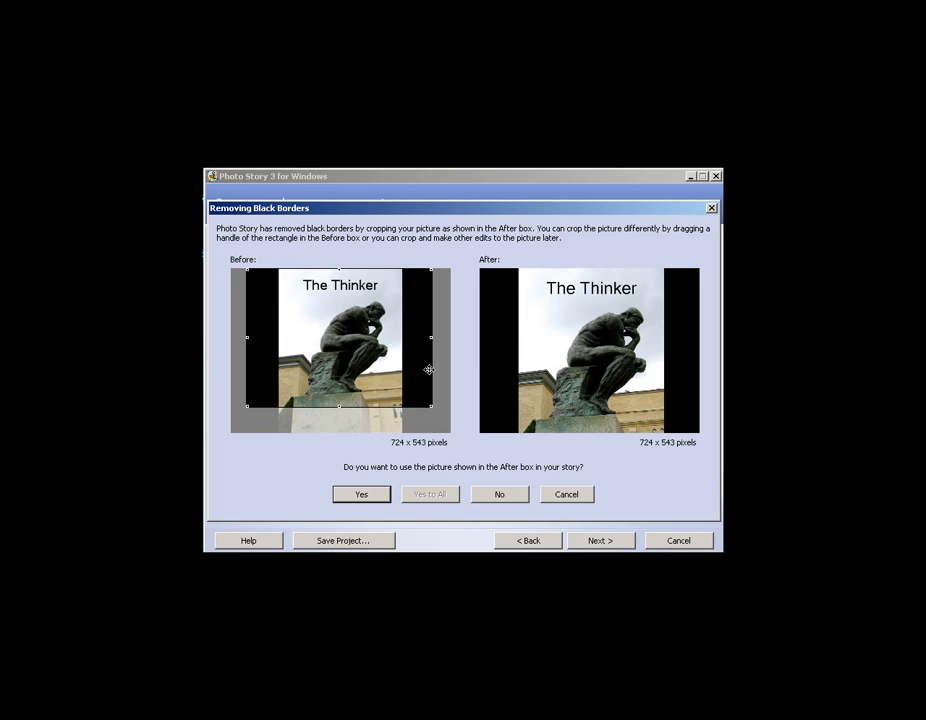
pyautogui.moveTo(431, 407); pyautogui.dragTo(371, 360)
pyautogui.moveTo(324, 340); pyautogui.dragTo(356, 340)
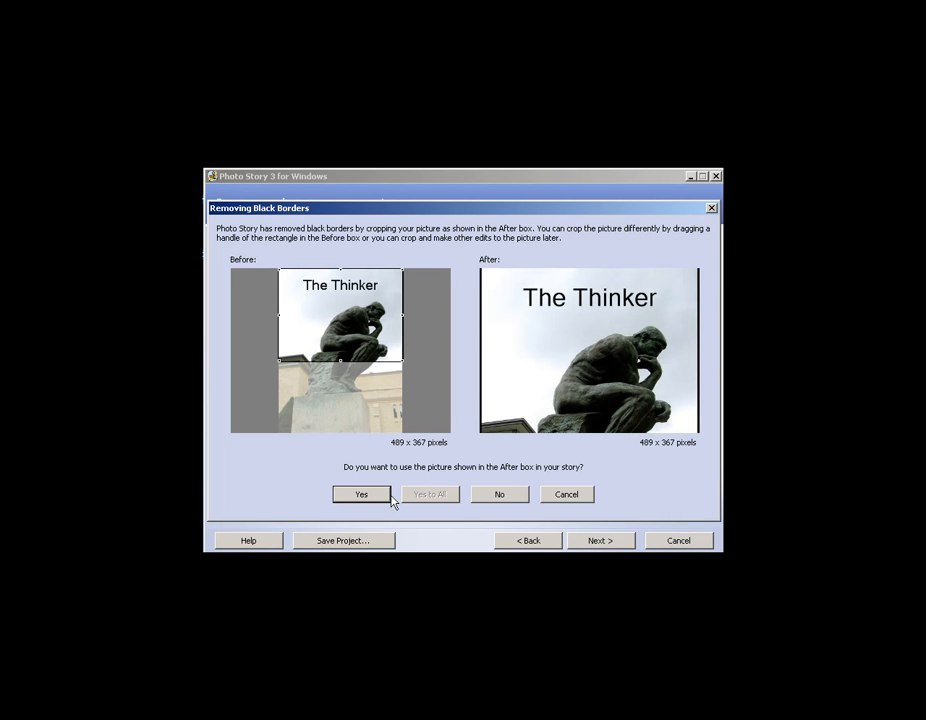
pyautogui.click(563, 495)
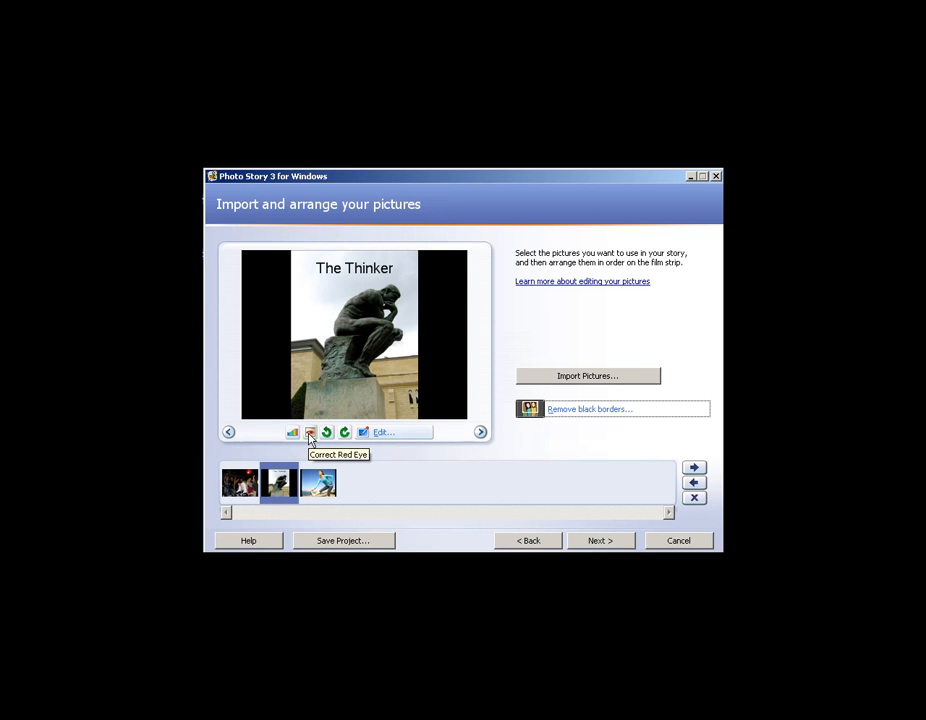
# Try rotating The Thinker picture a quarter turn and cropping it to about 552 x 414 pixels, reverting both changes.
pyautogui.click(345, 437)
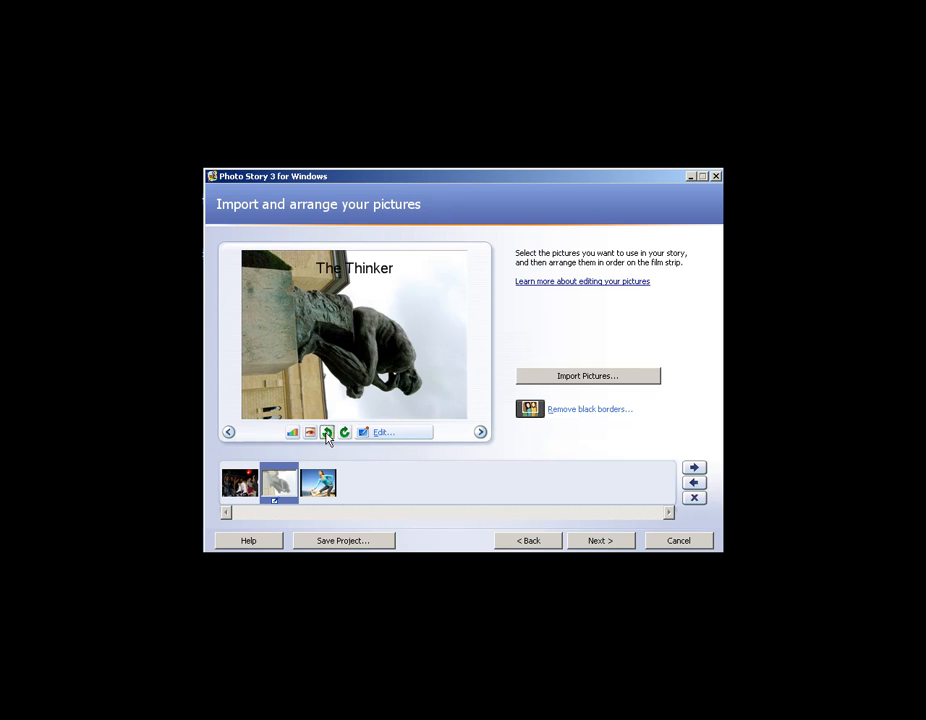
pyautogui.click(327, 438)
pyautogui.click(384, 436)
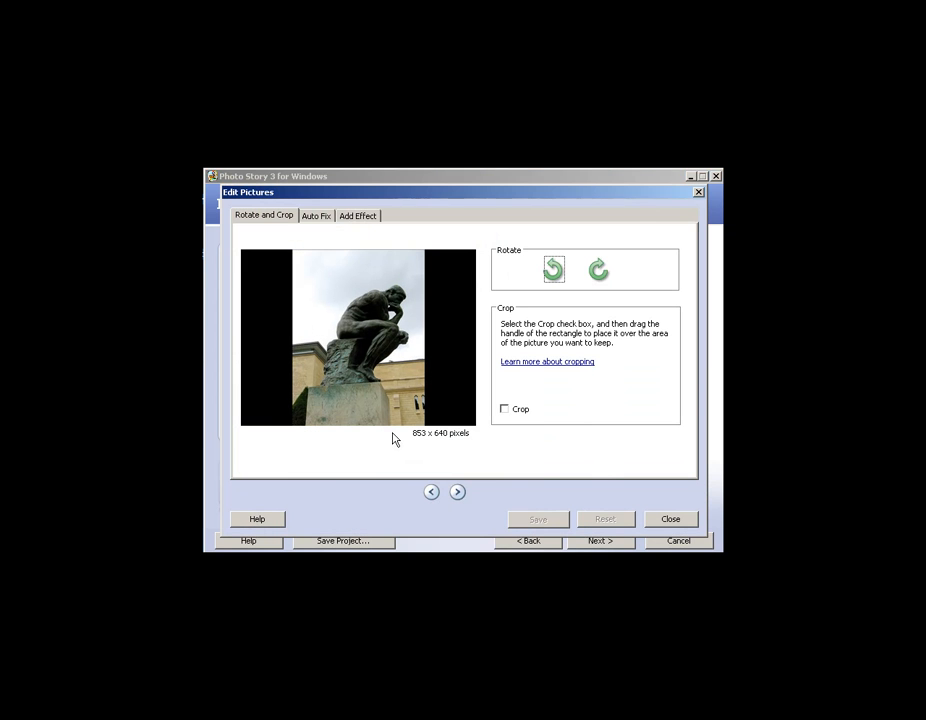
pyautogui.click(505, 410)
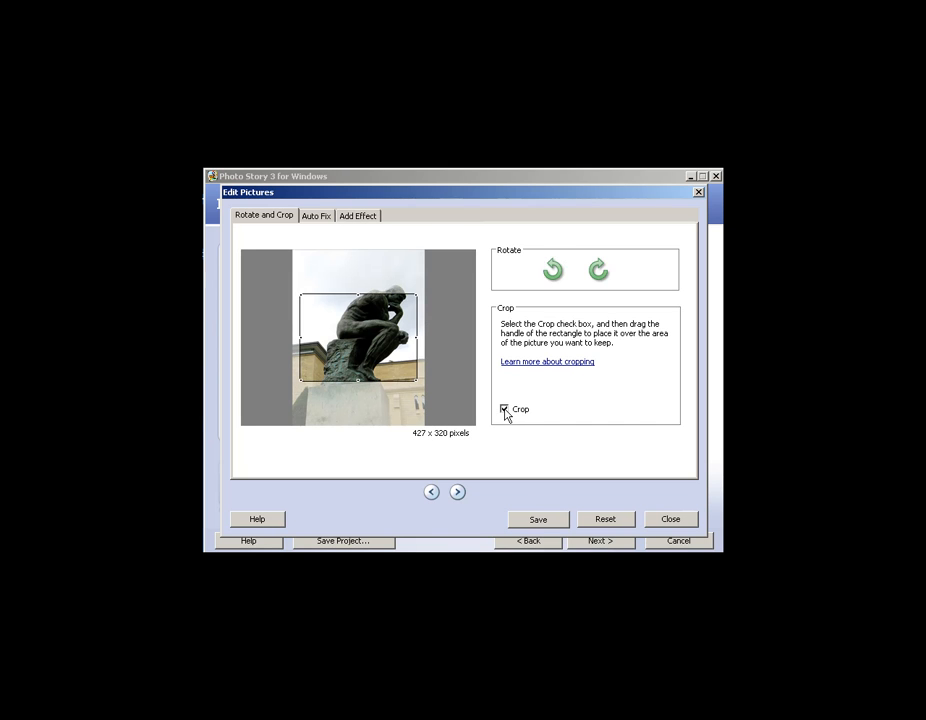
pyautogui.moveTo(378, 348); pyautogui.dragTo(358, 366)
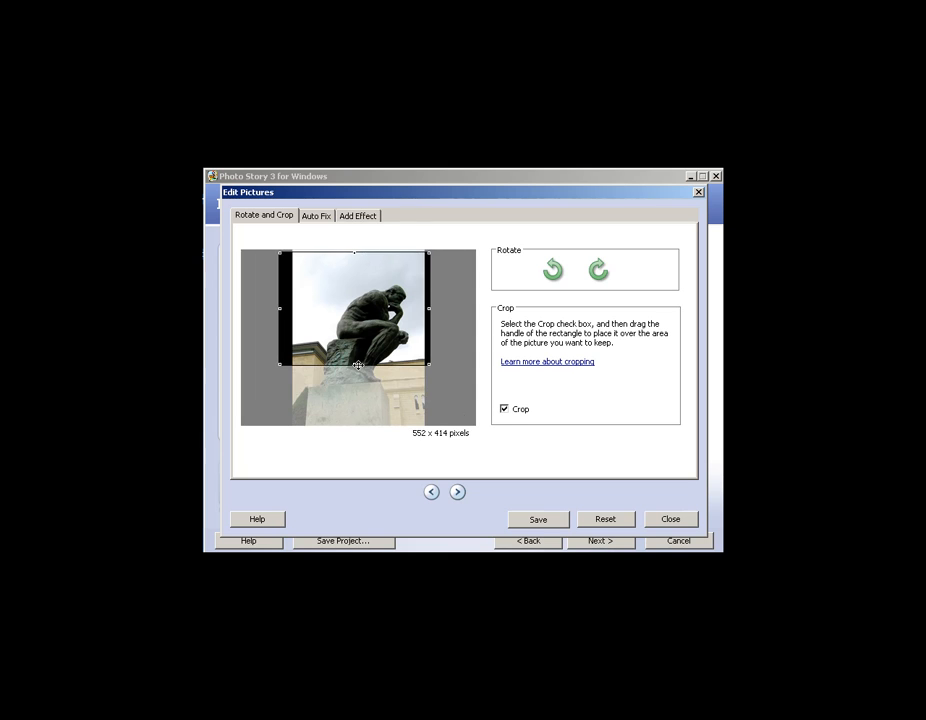
pyautogui.click(505, 410)
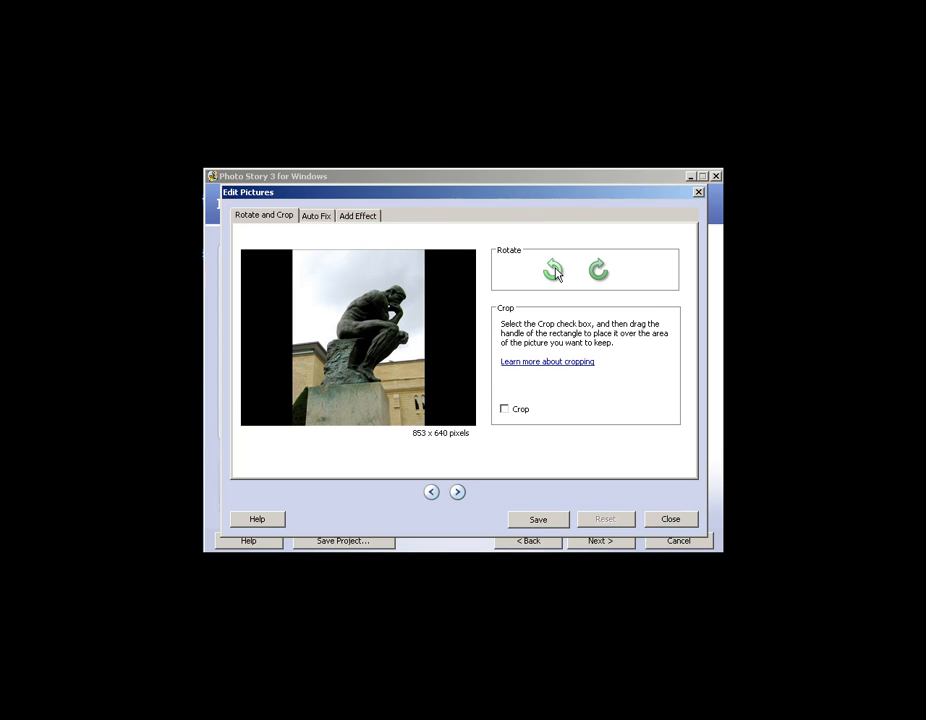
# Try the automatic contrast and color level corrections on The Thinker picture.
pyautogui.click(316, 216)
pyautogui.click(537, 284)
pyautogui.click(598, 283)
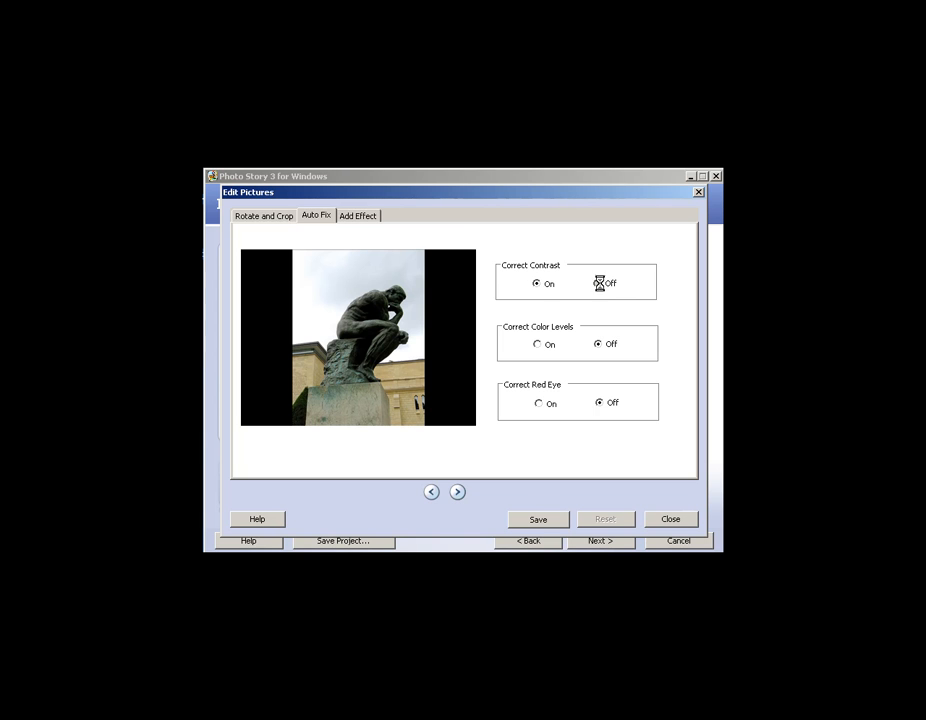
pyautogui.click(541, 346)
# Try several effects on The Thinker picture, including Sepia, Outline, Black and Diffuse Glow, and set the effect back to (none).
pyautogui.click(358, 216)
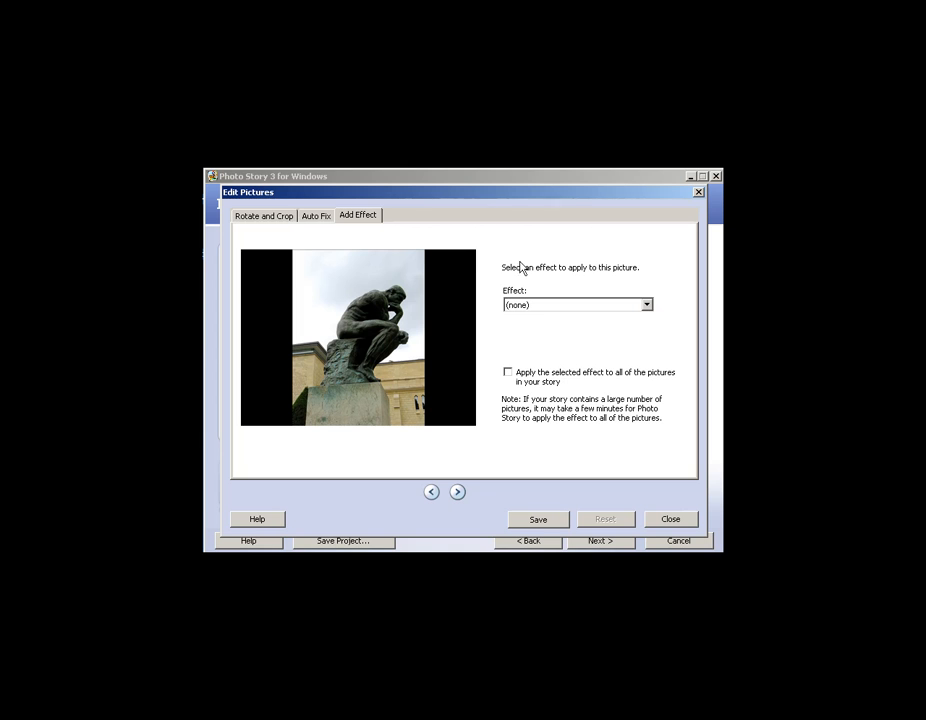
pyautogui.click(647, 306)
pyautogui.click(592, 327)
pyautogui.click(645, 306)
pyautogui.click(555, 349)
pyautogui.click(647, 306)
pyautogui.click(519, 393)
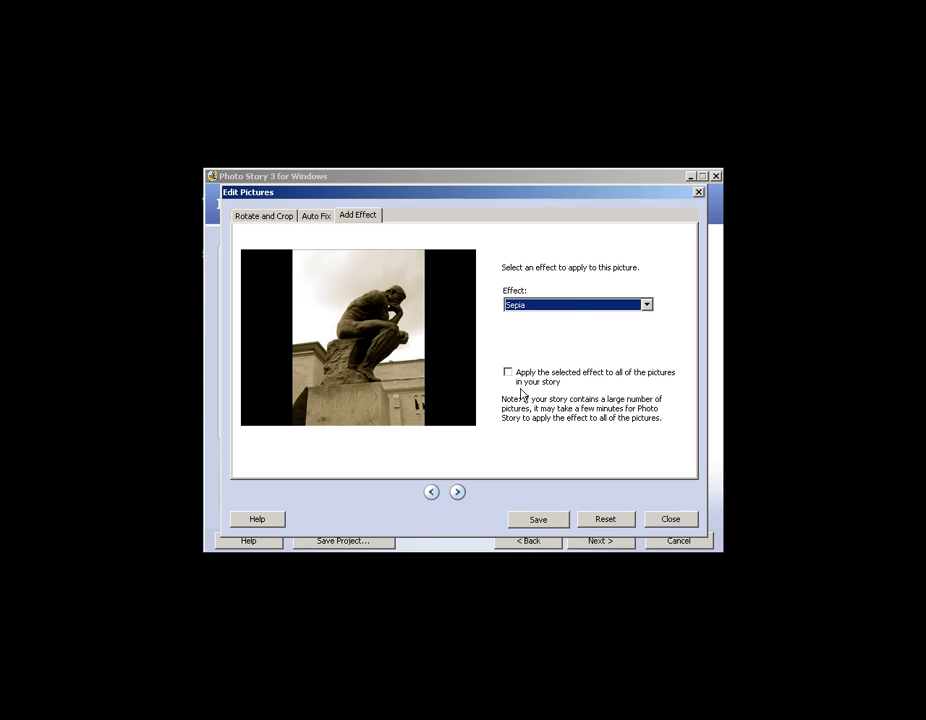
pyautogui.click(645, 306)
pyautogui.click(540, 375)
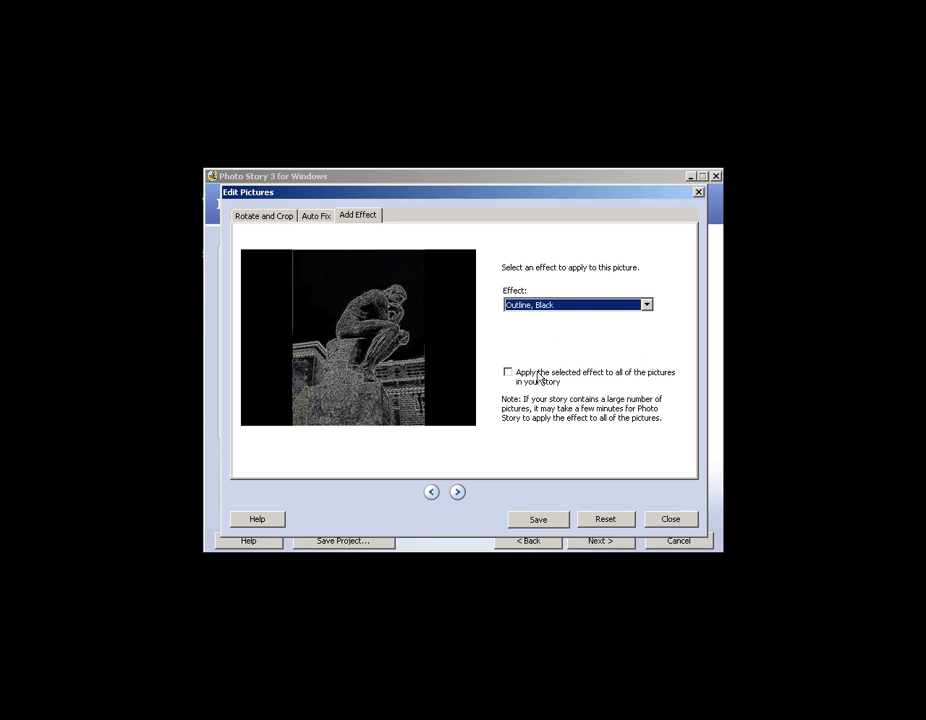
pyautogui.click(646, 305)
pyautogui.click(555, 358)
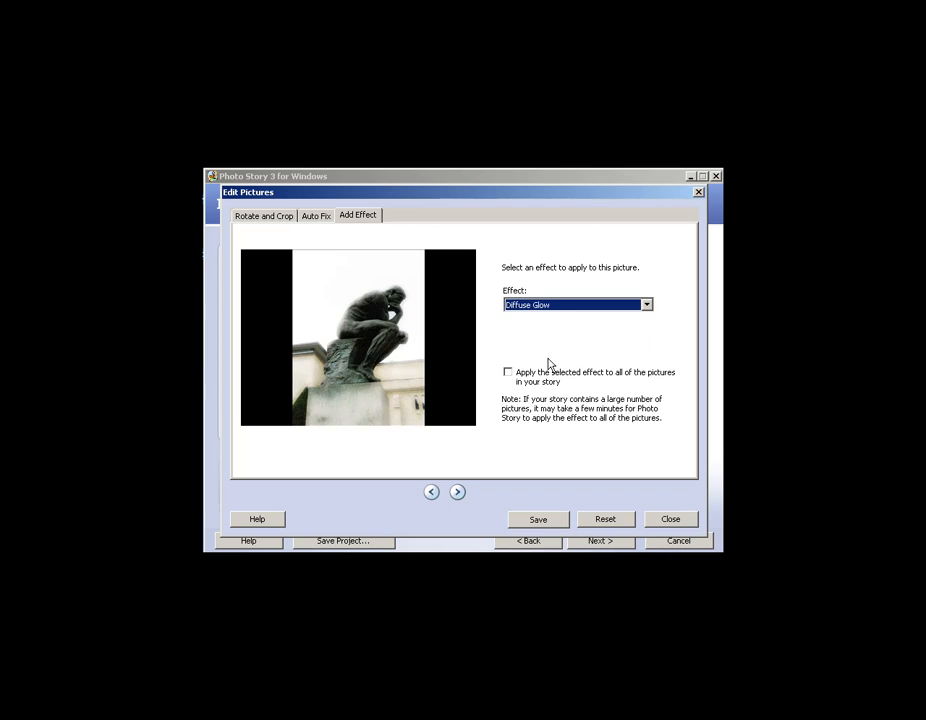
pyautogui.click(568, 305)
pyautogui.click(532, 318)
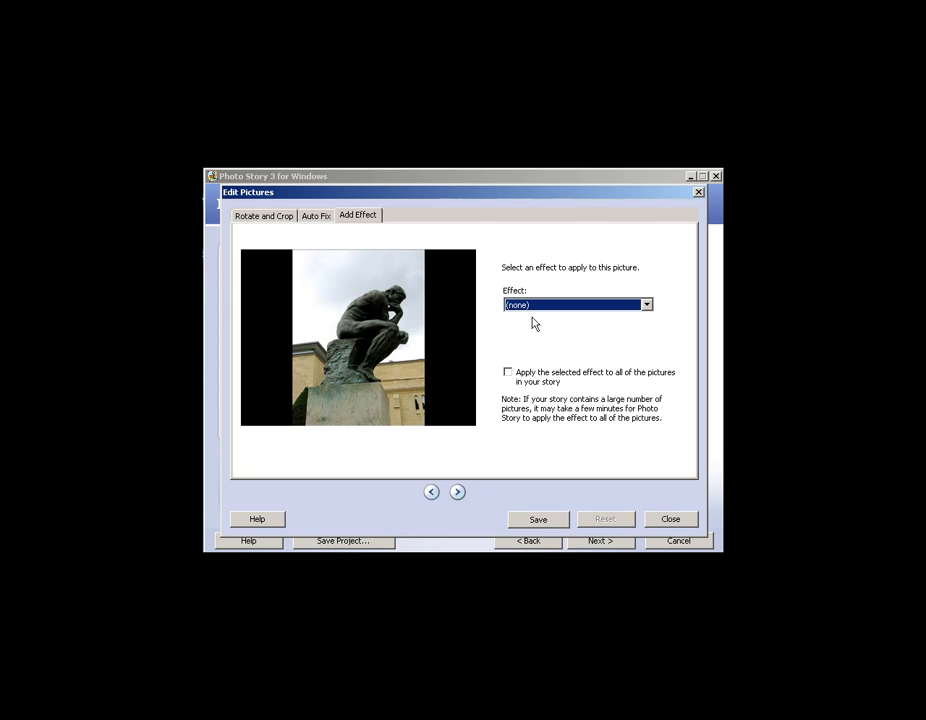
# Keep The Thinker's edits, apply the Chalk and Charcoal effect to the next picture of the stretching woman, and save it.
pyautogui.click(458, 494)
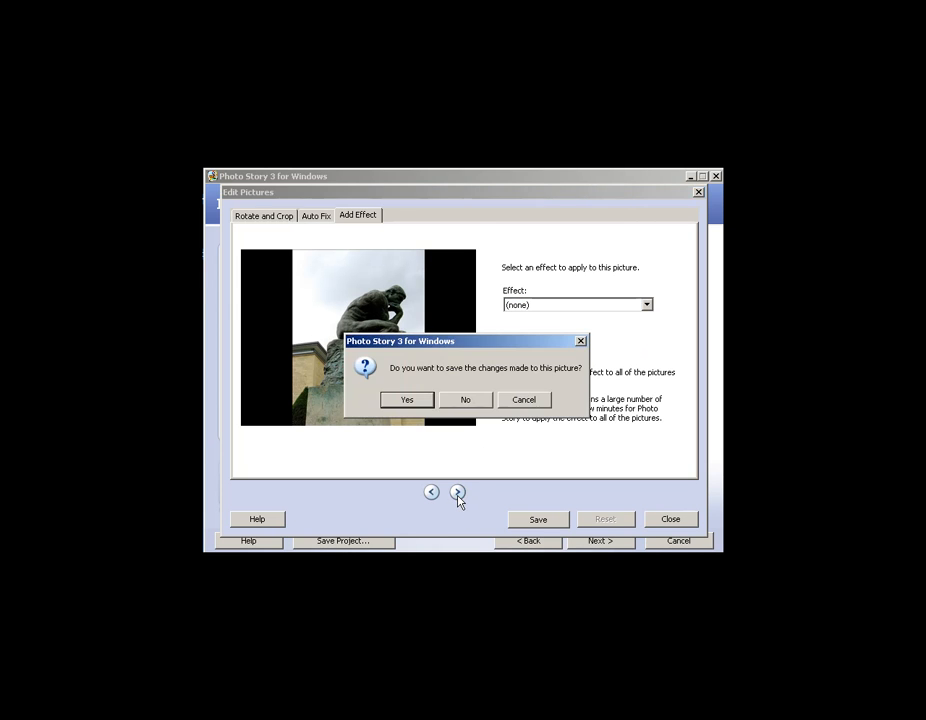
pyautogui.click(407, 401)
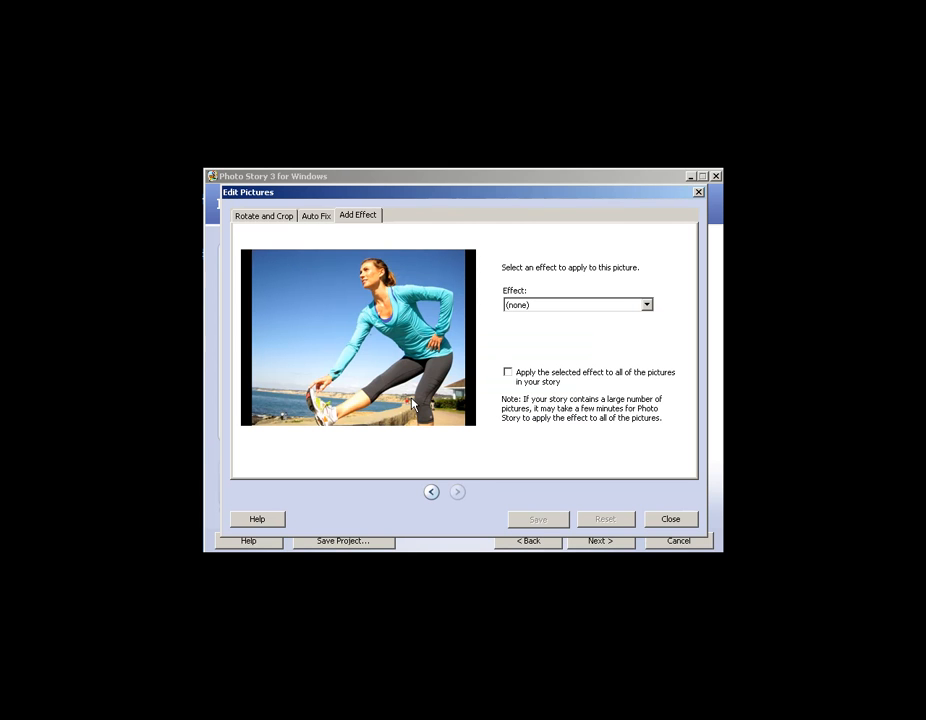
pyautogui.click(645, 305)
pyautogui.click(552, 337)
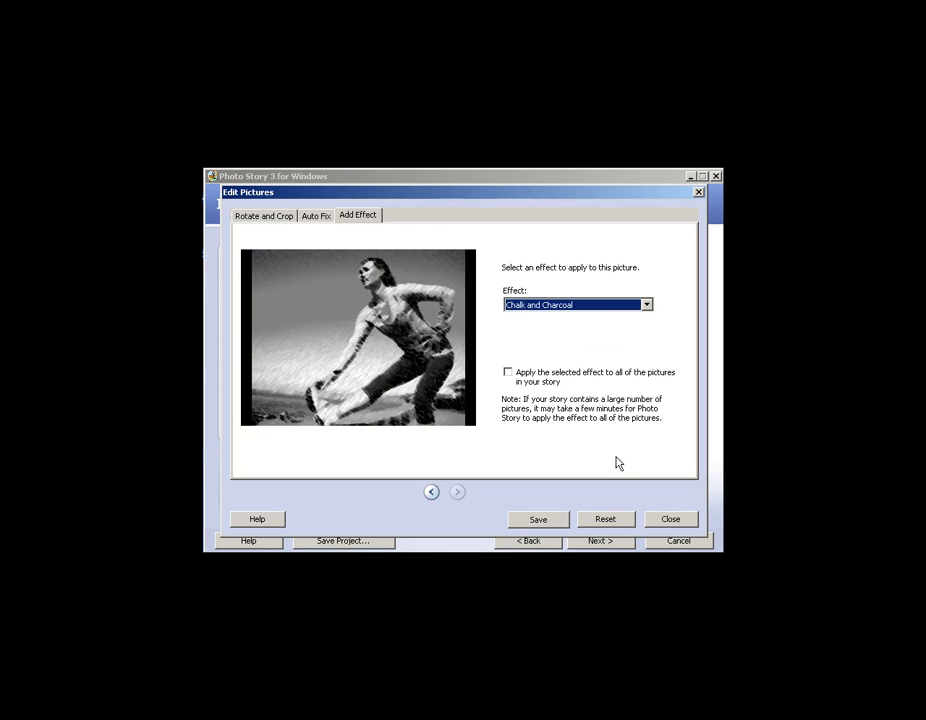
pyautogui.click(538, 520)
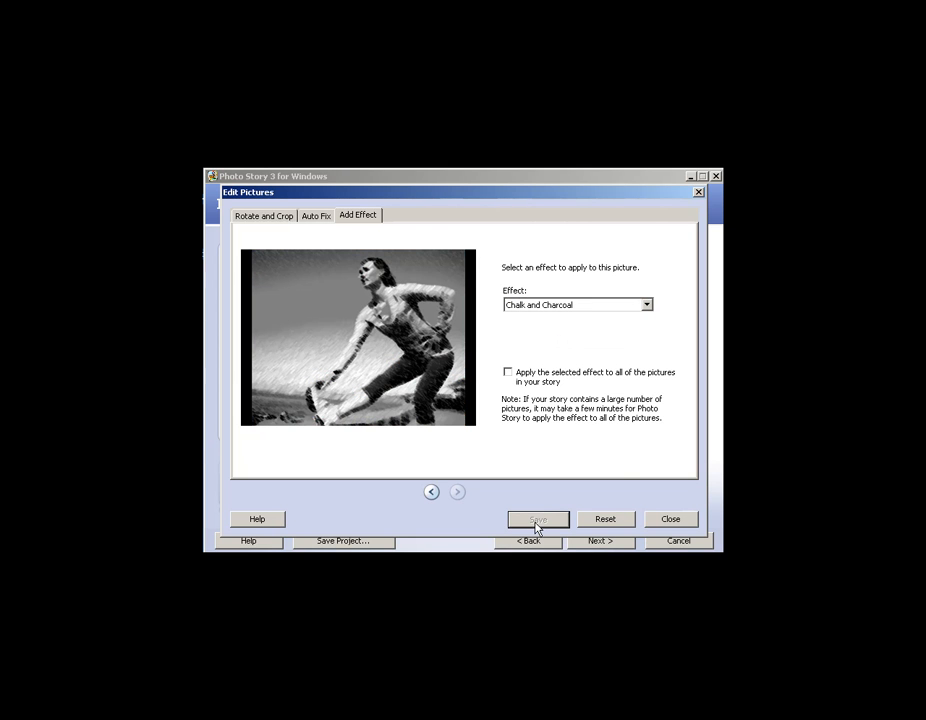
pyautogui.click(669, 520)
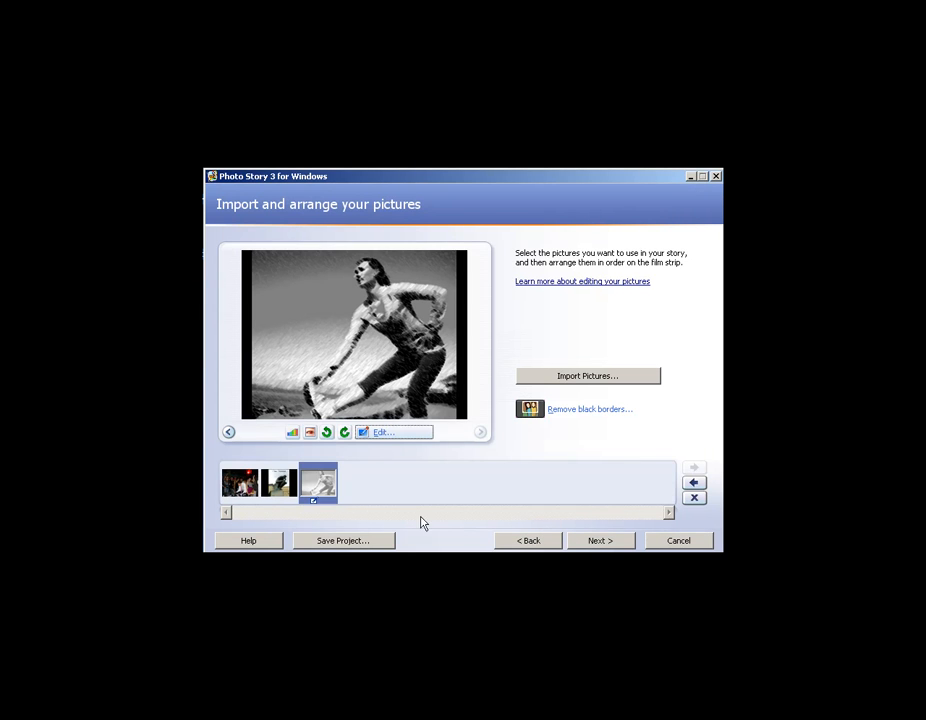
# Proceed past the title page to the narration and motion page, leaving the stretching woman picture without a title.
pyautogui.click(279, 484)
pyautogui.click(304, 488)
pyautogui.click(600, 541)
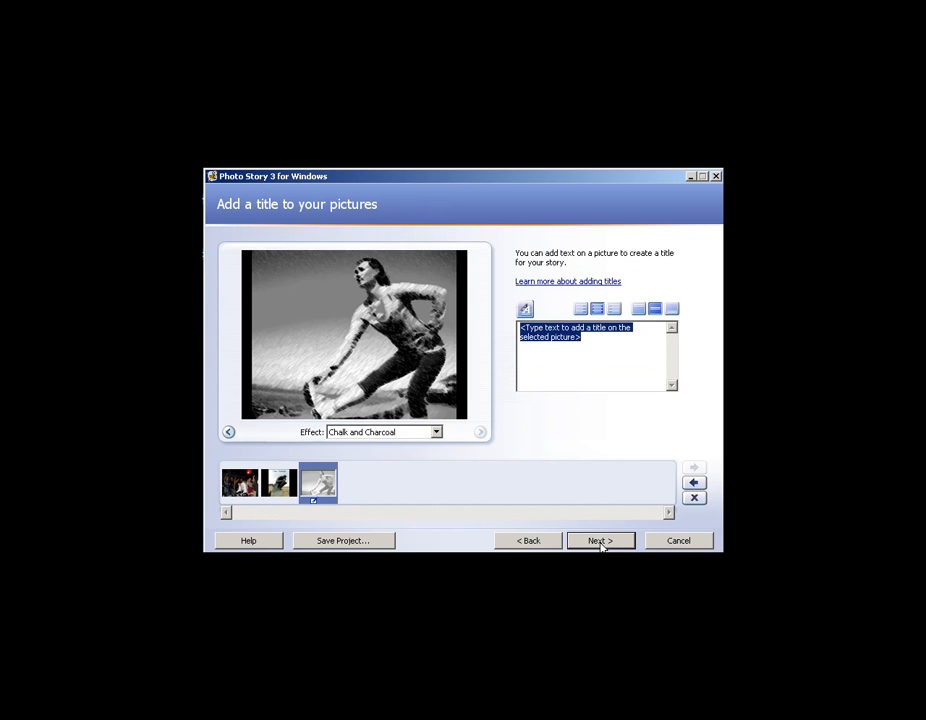
pyautogui.click(597, 541)
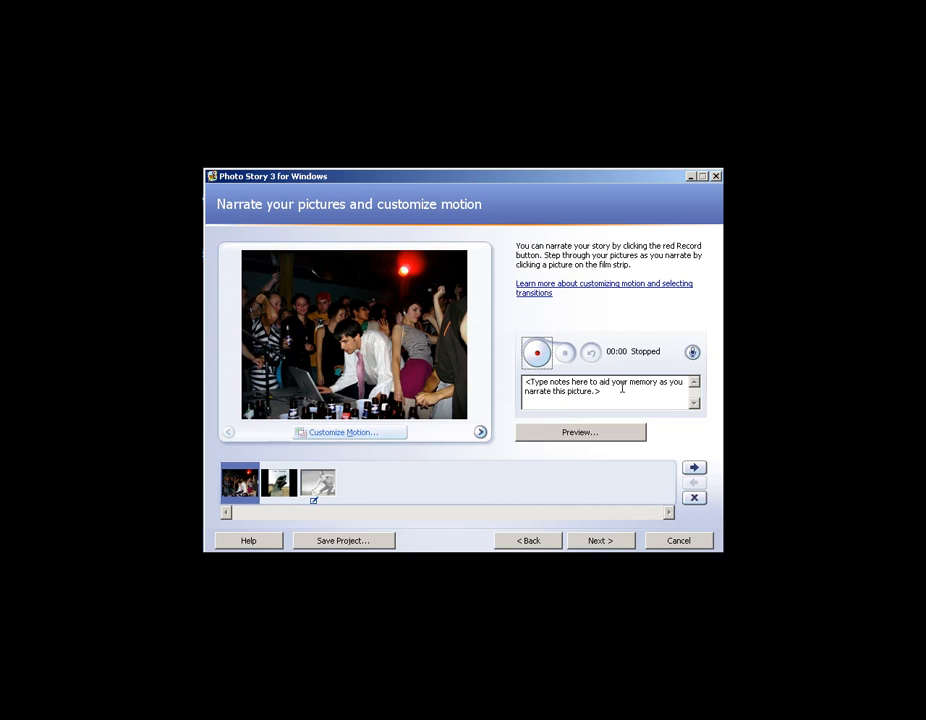
# Specify custom motion for the party picture, ending on an area of about 246 x 185 pixels around the man at the laptop, and preview it.
pyautogui.click(352, 435)
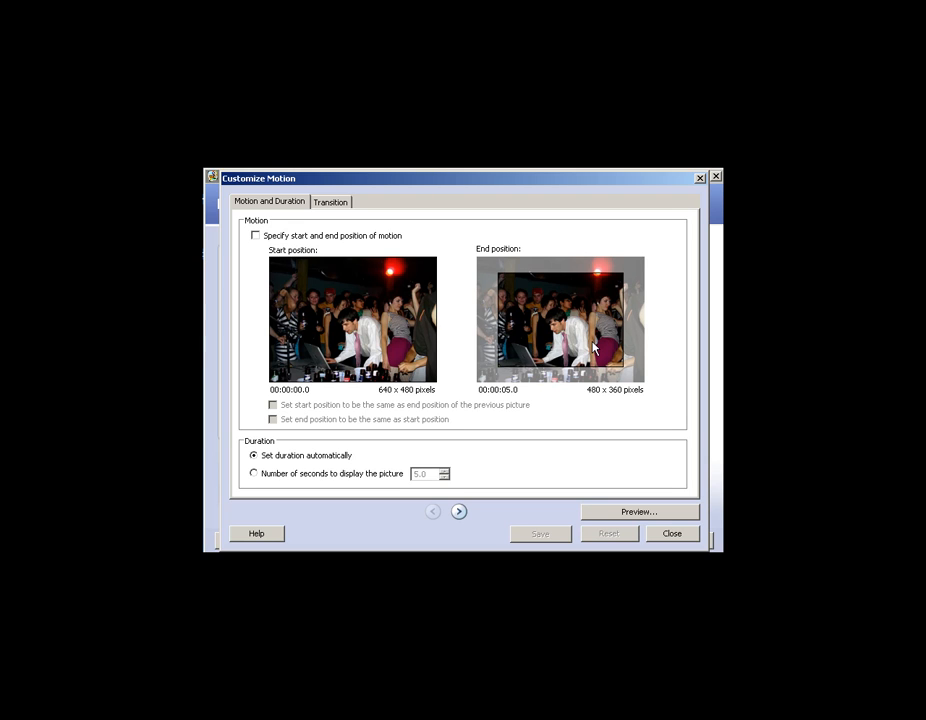
pyautogui.click(255, 236)
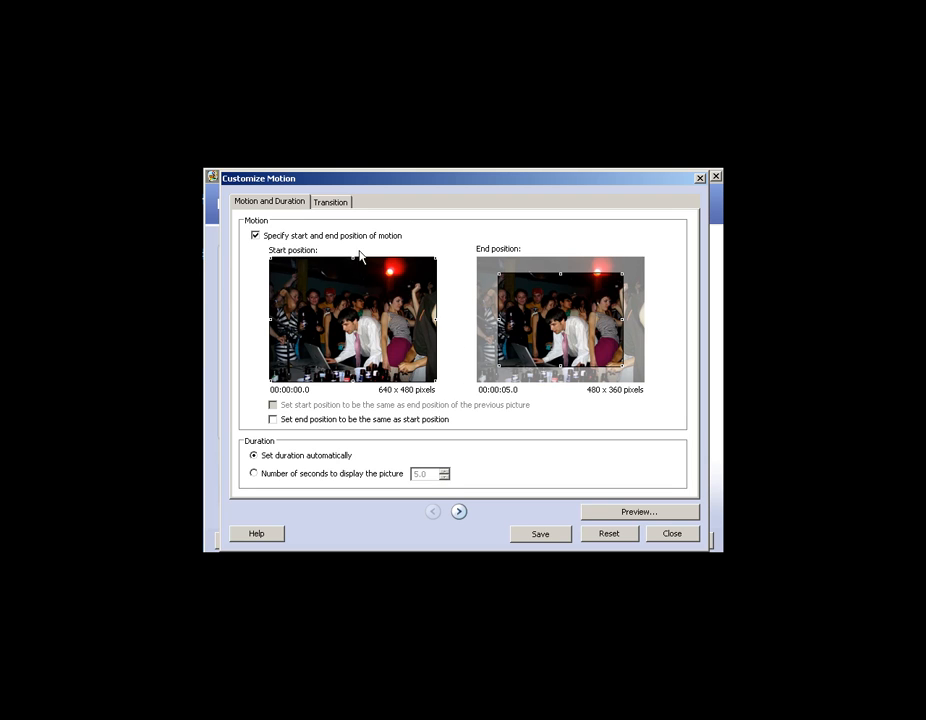
pyautogui.moveTo(623, 366); pyautogui.dragTo(559, 338)
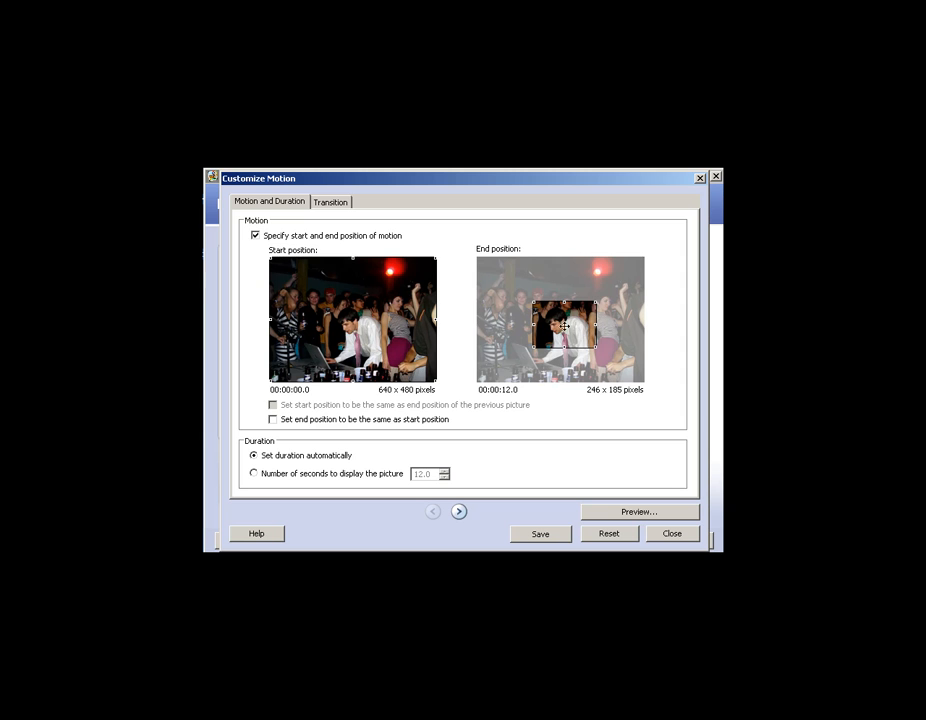
pyautogui.click(640, 511)
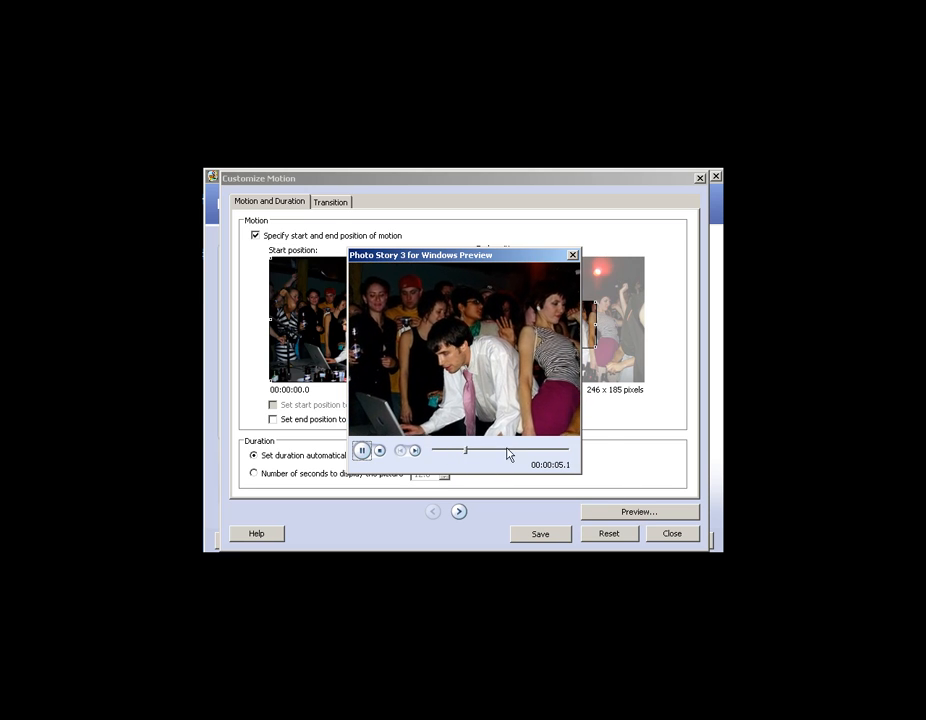
pyautogui.click(572, 255)
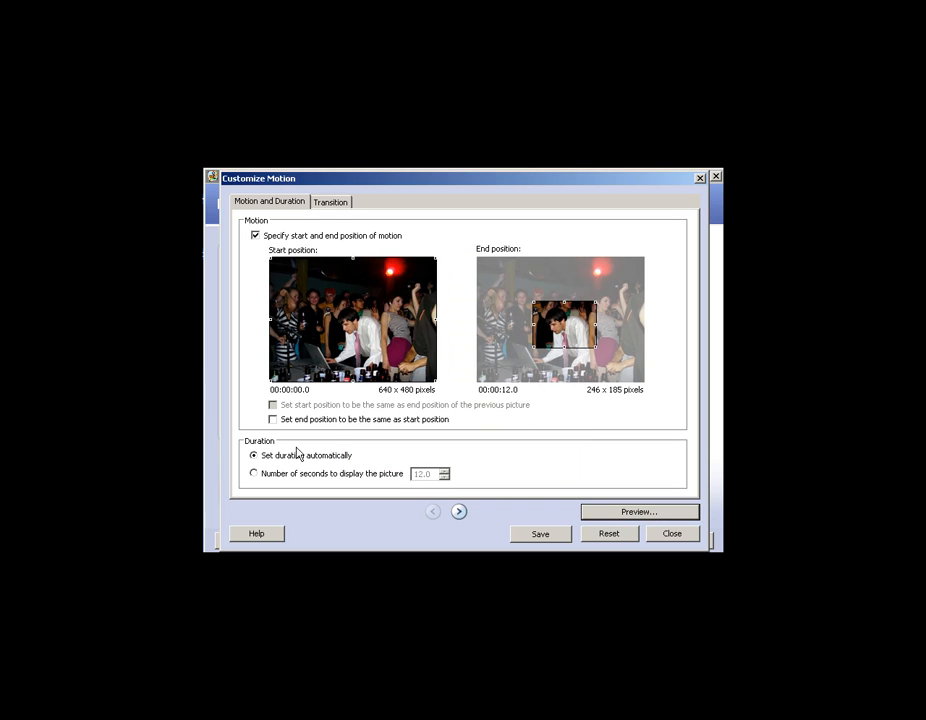
# Set the party picture's display duration to 5 seconds and preview the motion.
pyautogui.click(255, 474)
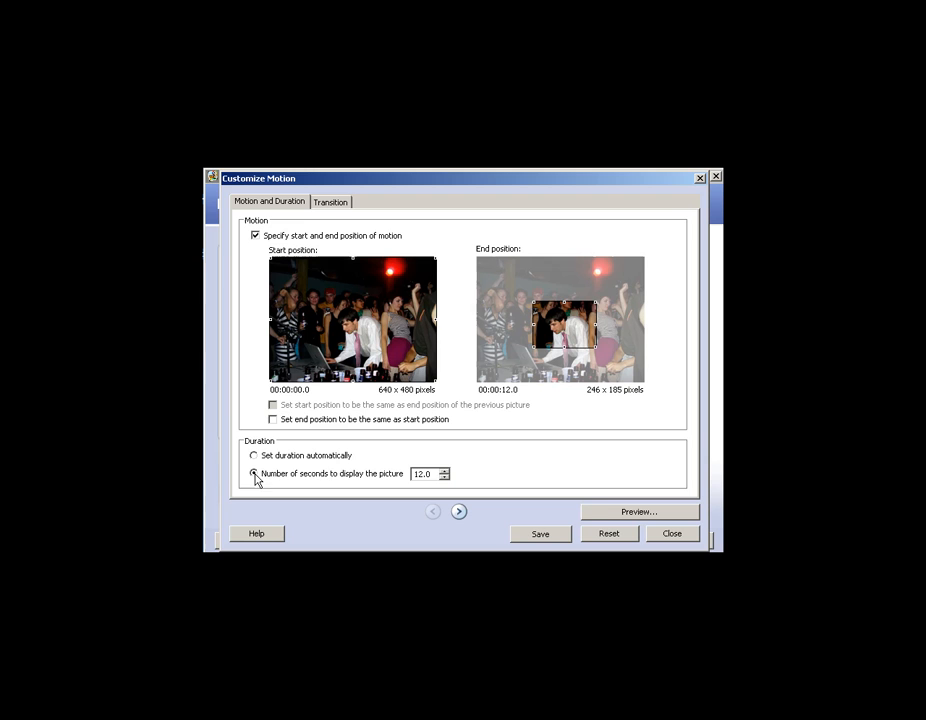
pyautogui.click(444, 477)
pyautogui.write('5')
pyautogui.click(614, 510)
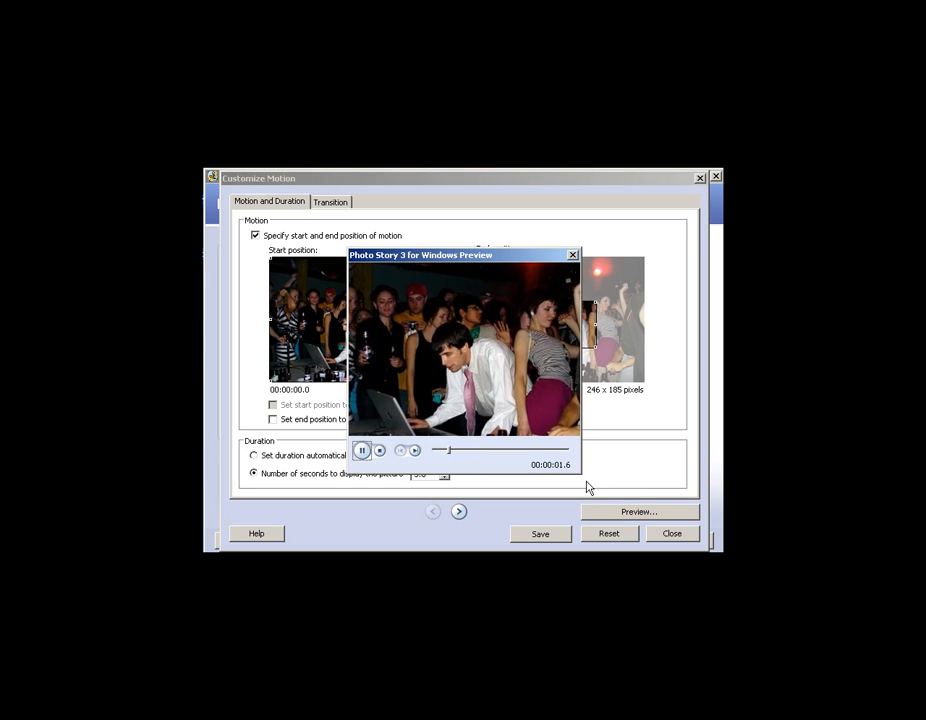
pyautogui.click(572, 256)
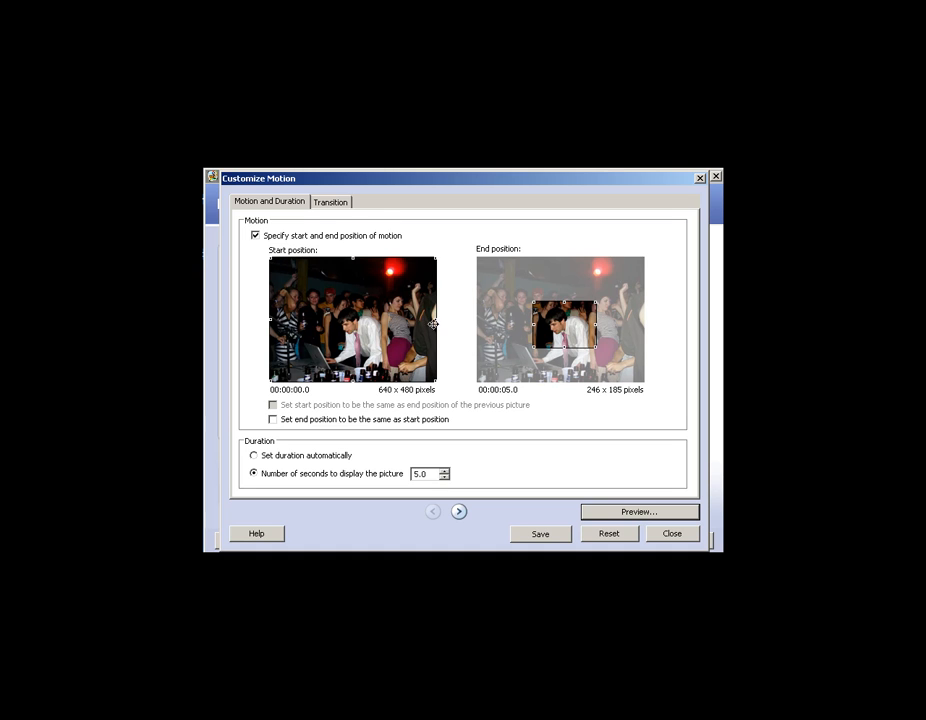
# Set the motion to start at about 204 x 153 pixels around the man's head and end at about 320 x 240 pixels around the red light; preview it.
pyautogui.moveTo(271, 261); pyautogui.dragTo(361, 325)
pyautogui.moveTo(562, 325); pyautogui.dragTo(506, 281)
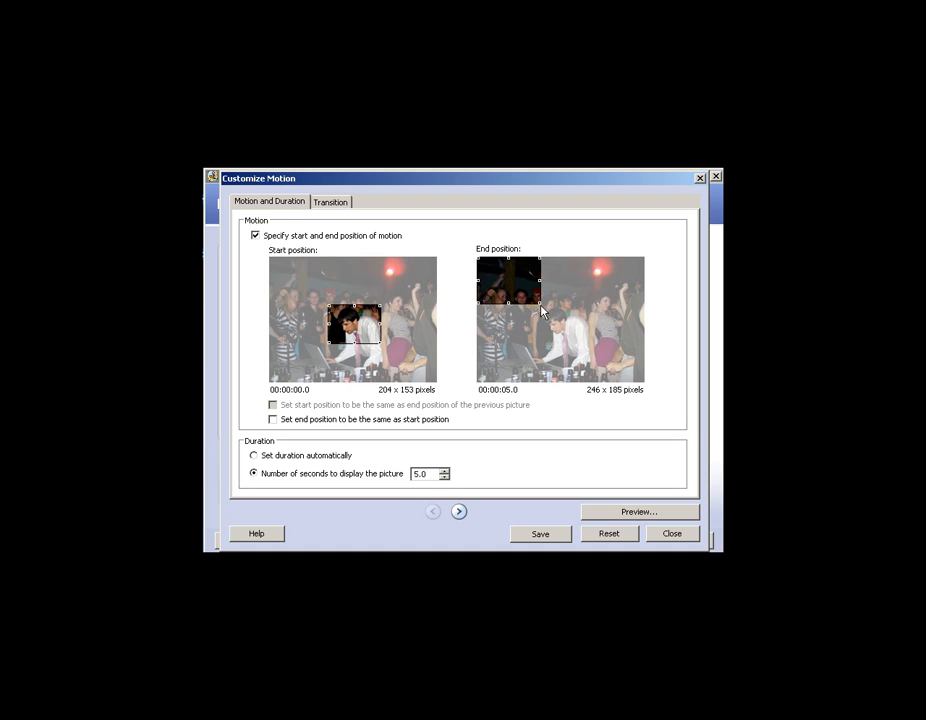
pyautogui.moveTo(539, 302); pyautogui.dragTo(606, 294)
pyautogui.click(646, 509)
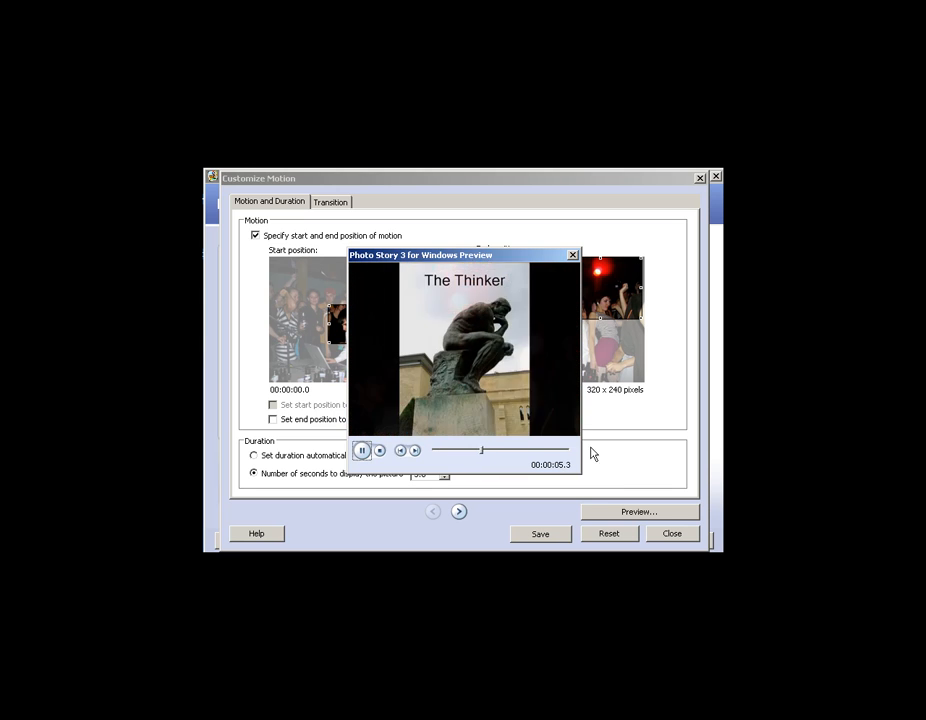
pyautogui.click(573, 256)
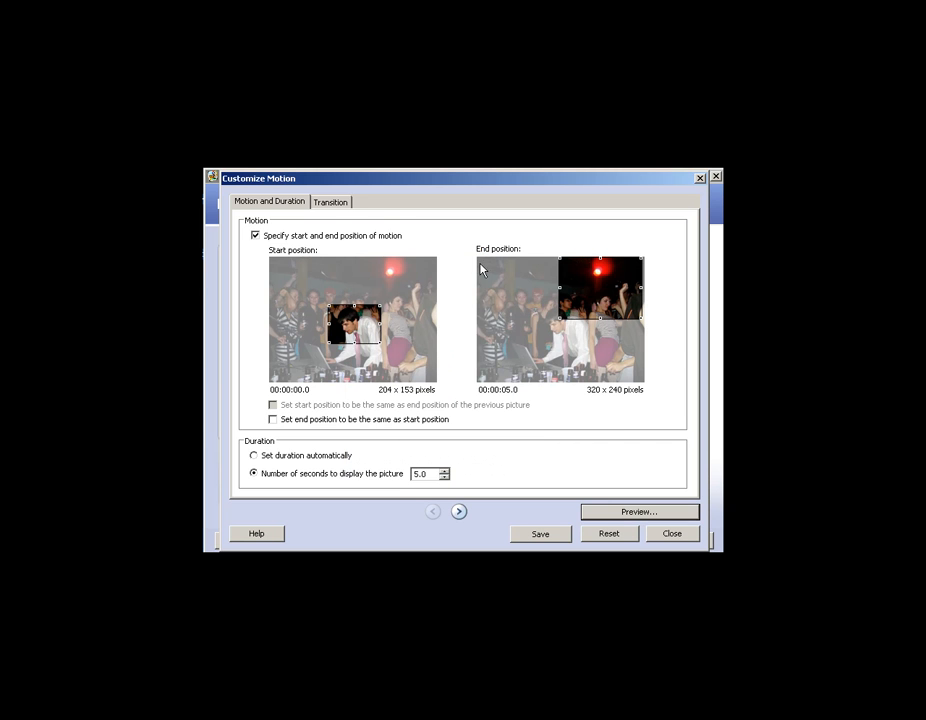
# Try the Cross Fade transition and the Circle, Outwards transition as the start of the party picture.
pyautogui.click(333, 205)
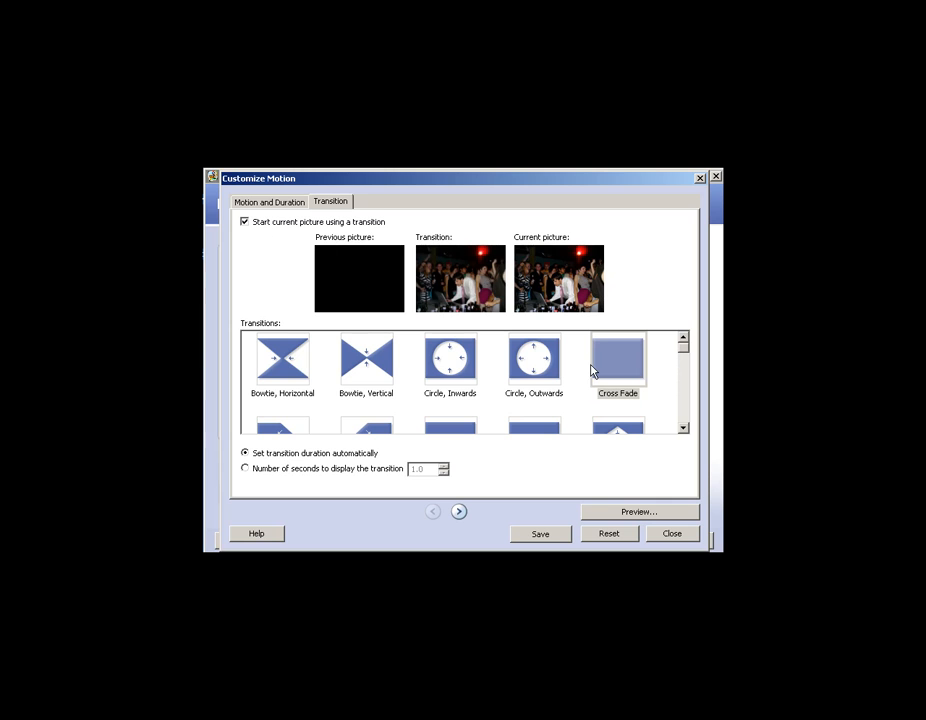
pyautogui.click(621, 373)
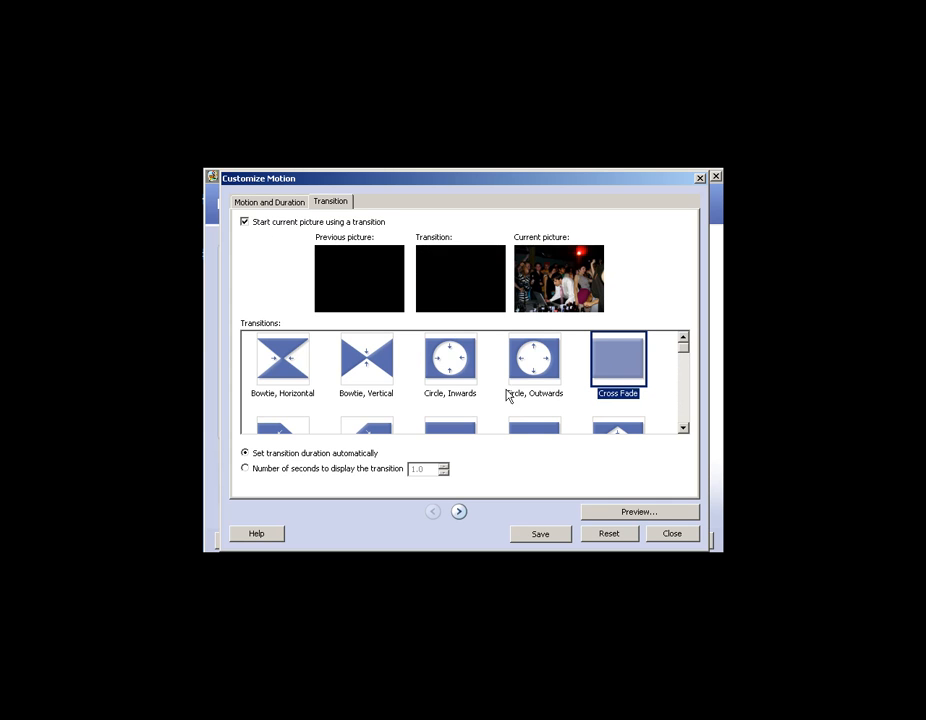
pyautogui.click(538, 372)
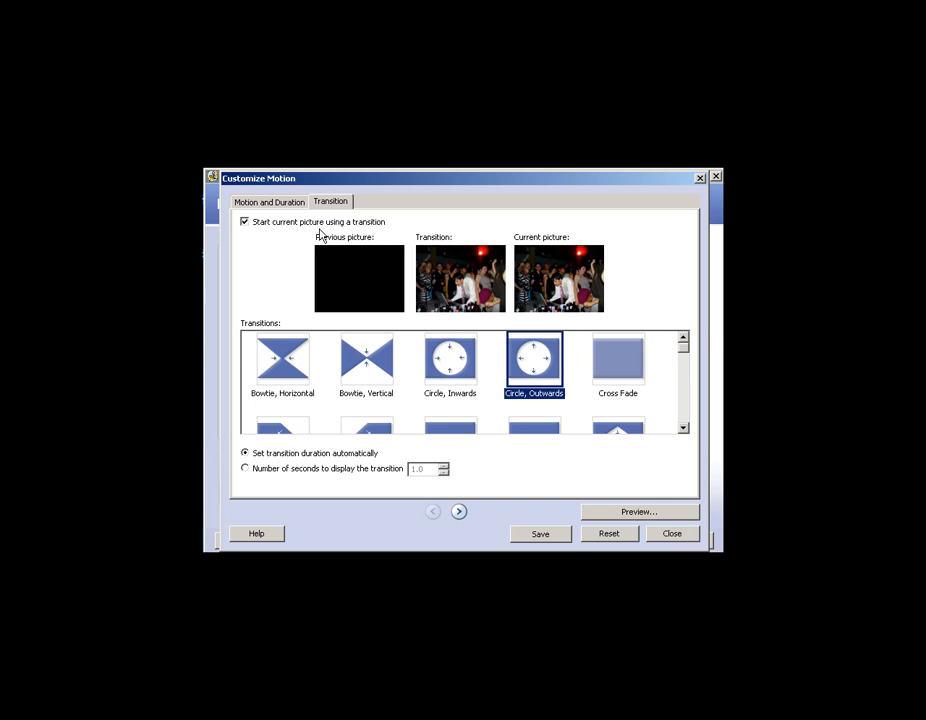
# Return to the motion and duration settings and close the motion customization, discarding the changes made to the party picture.
pyautogui.click(285, 203)
pyautogui.click(672, 536)
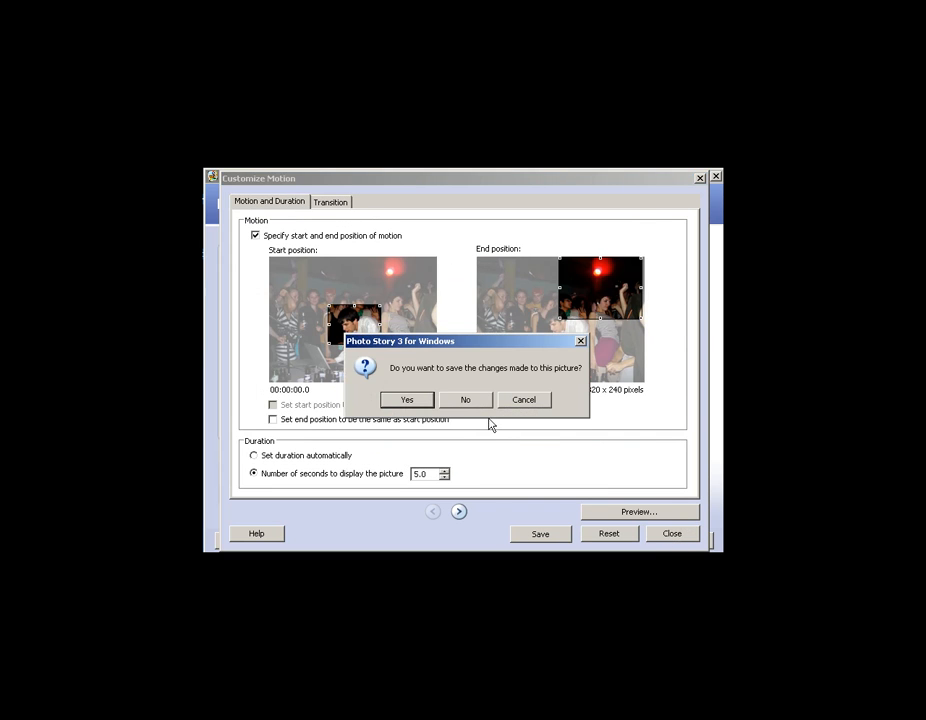
pyautogui.click(470, 402)
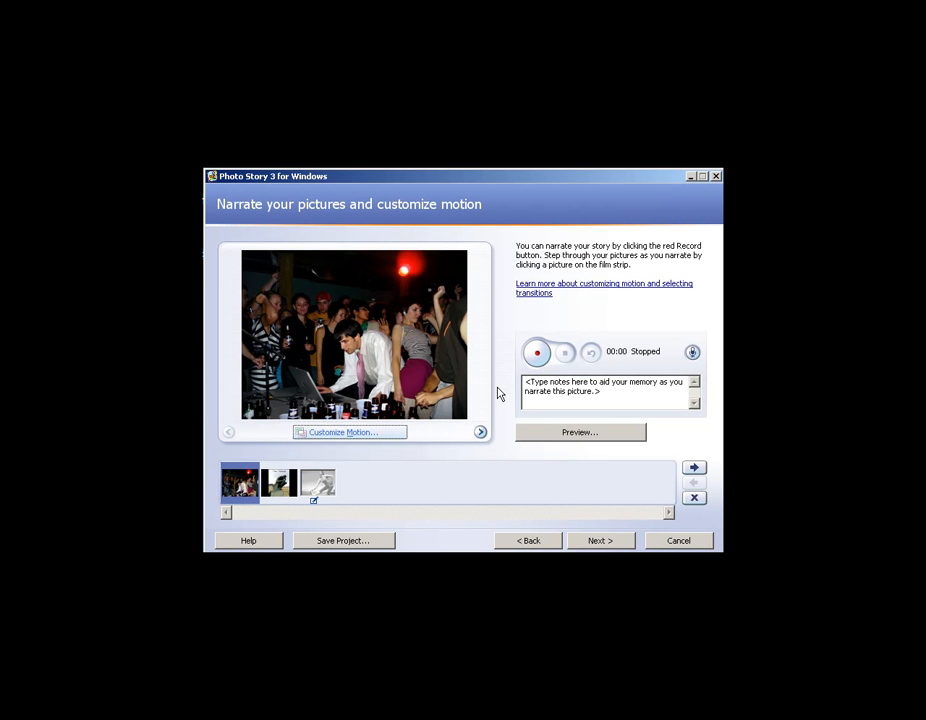
# Proceed past the background music page to the save page and choose to save the story for playback on the computer.
pyautogui.click(612, 542)
pyautogui.click(600, 541)
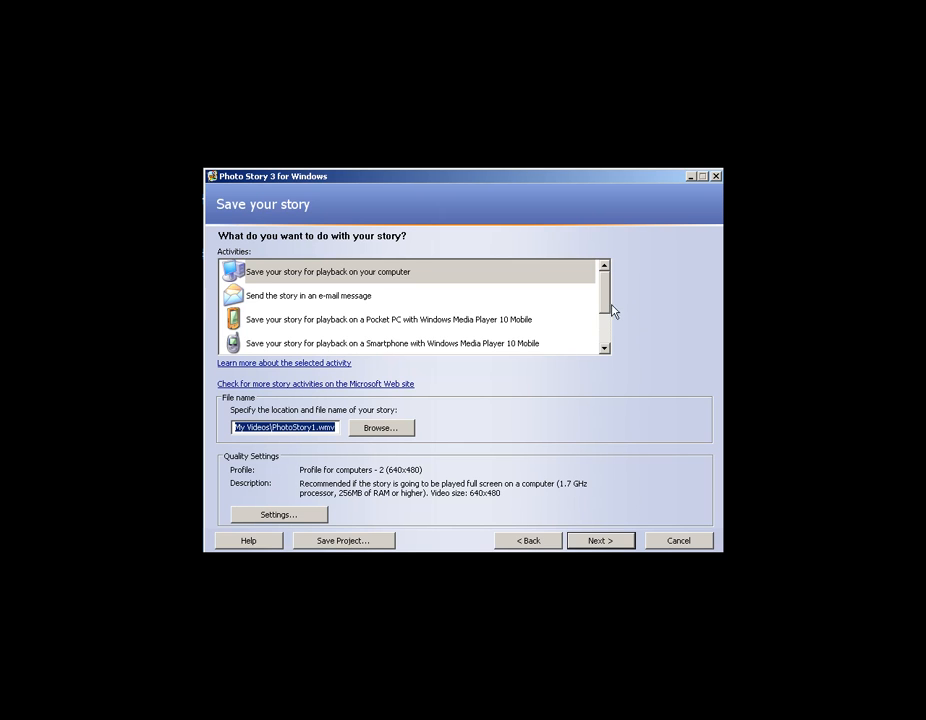
pyautogui.moveTo(610, 302)
pyautogui.mouseDown()
pyautogui.moveTo(611, 327)
pyautogui.moveTo(612, 300)
pyautogui.mouseUp()
pyautogui.click(258, 277)
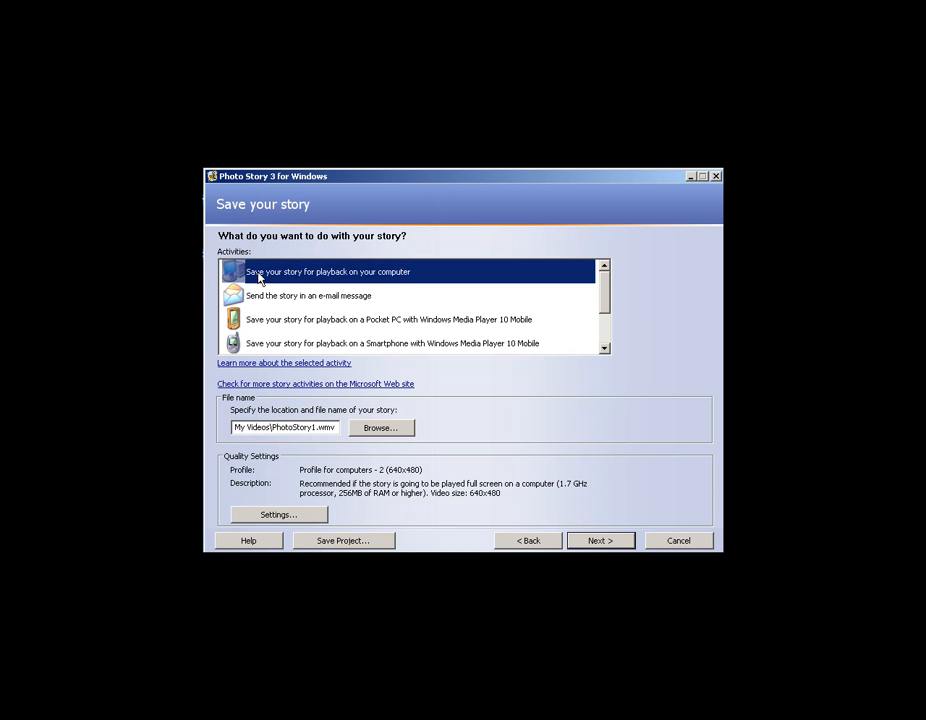
# Examine the available video quality profiles for saving the story and close the settings without changing the profile.
pyautogui.click(275, 516)
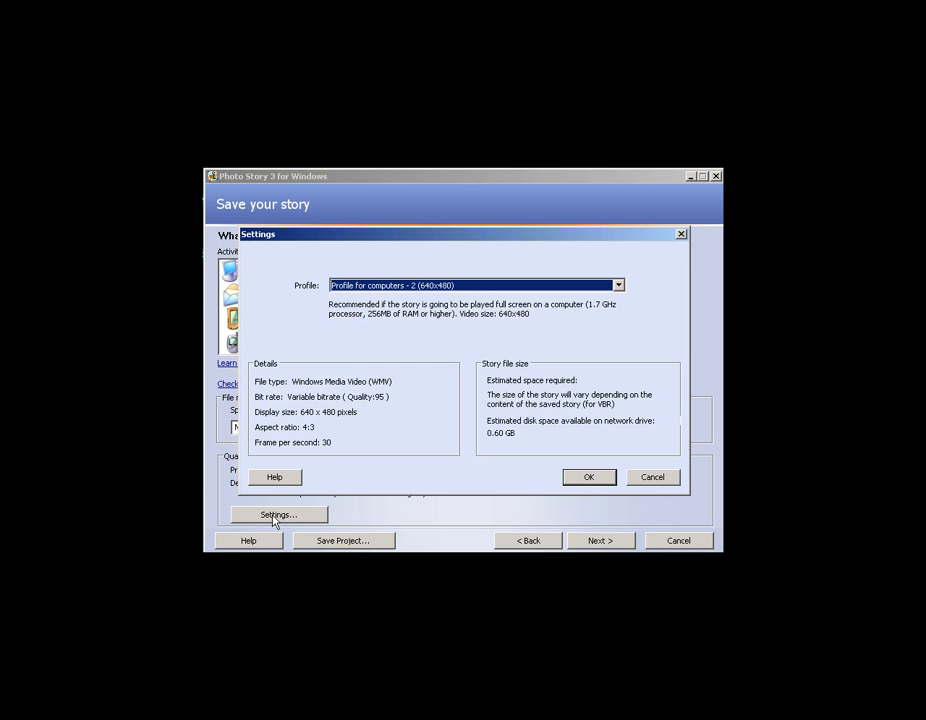
pyautogui.click(619, 287)
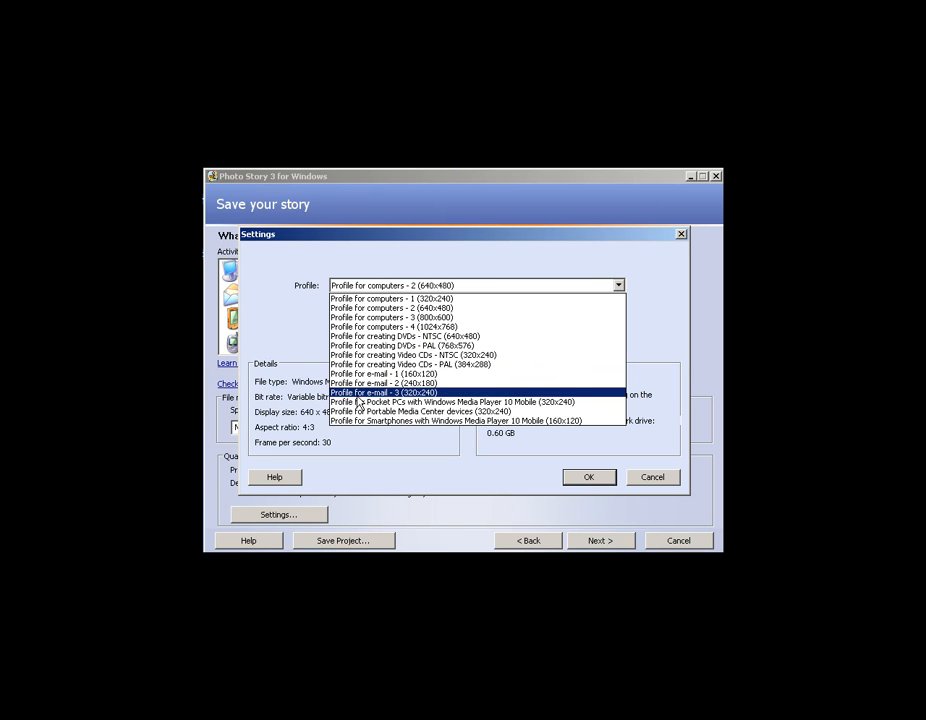
pyautogui.click(281, 340)
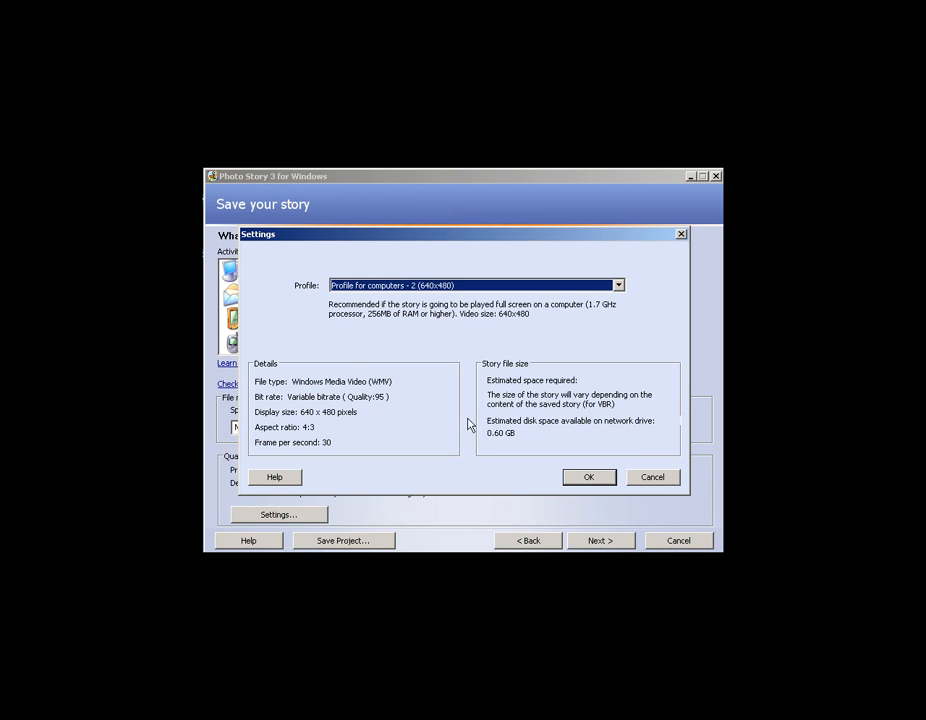
pyautogui.click(660, 480)
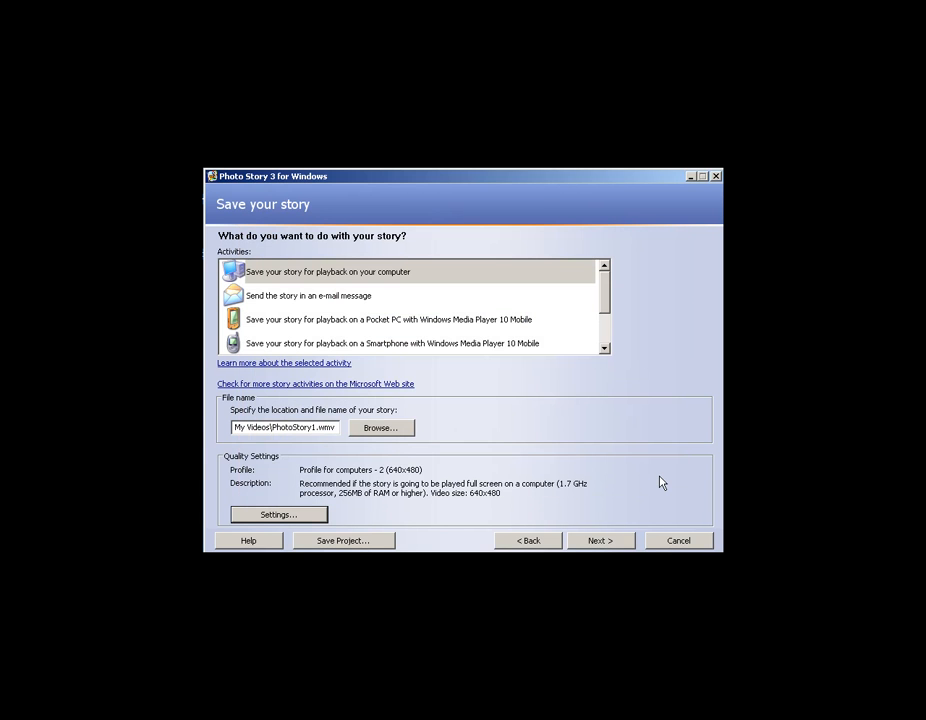